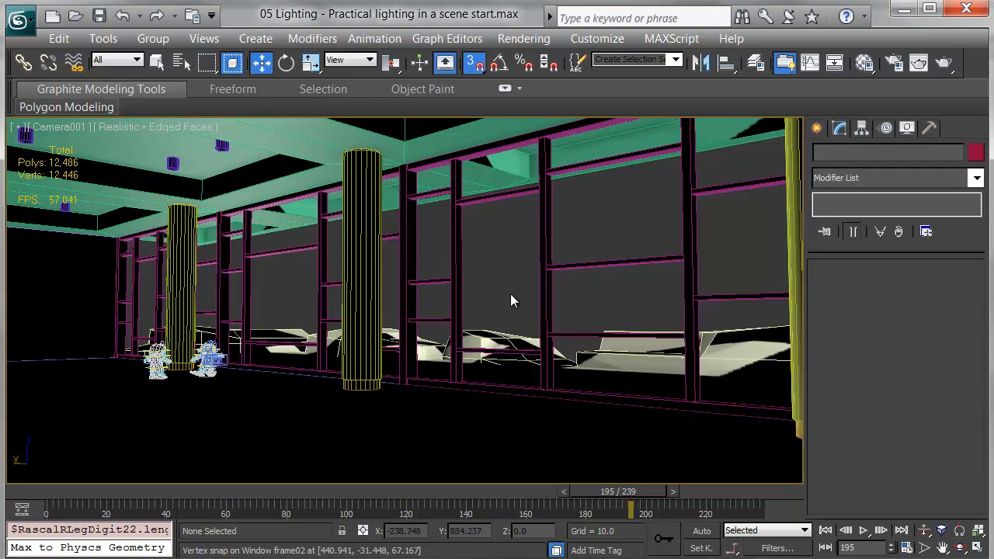
Examine the placement of the can light housings, columns and window frames in the top and front wireframe views.
key(t)
key(F3)
scroll(513, 293, down, 3)
middle_drag(637, 265, 249, 304)
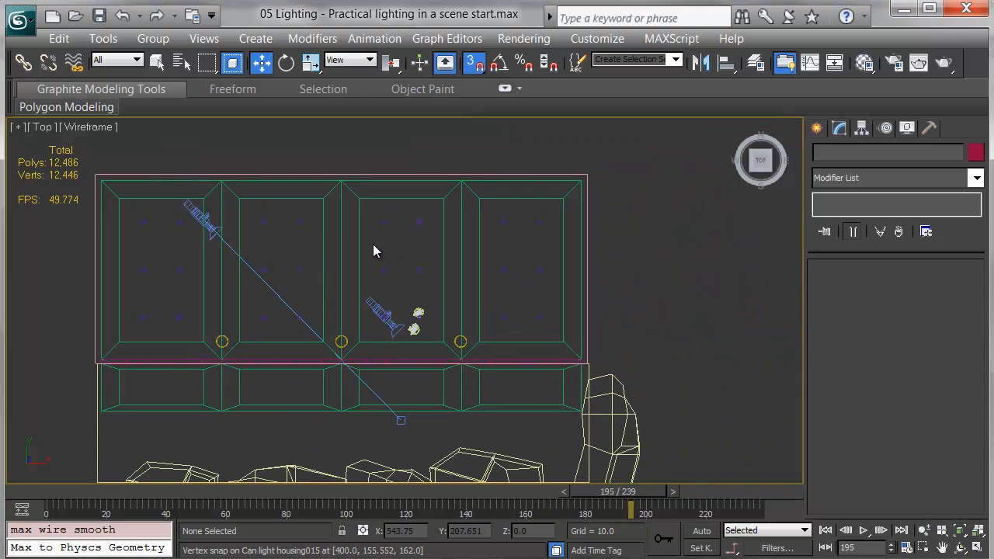
scroll(390, 240, up, 2)
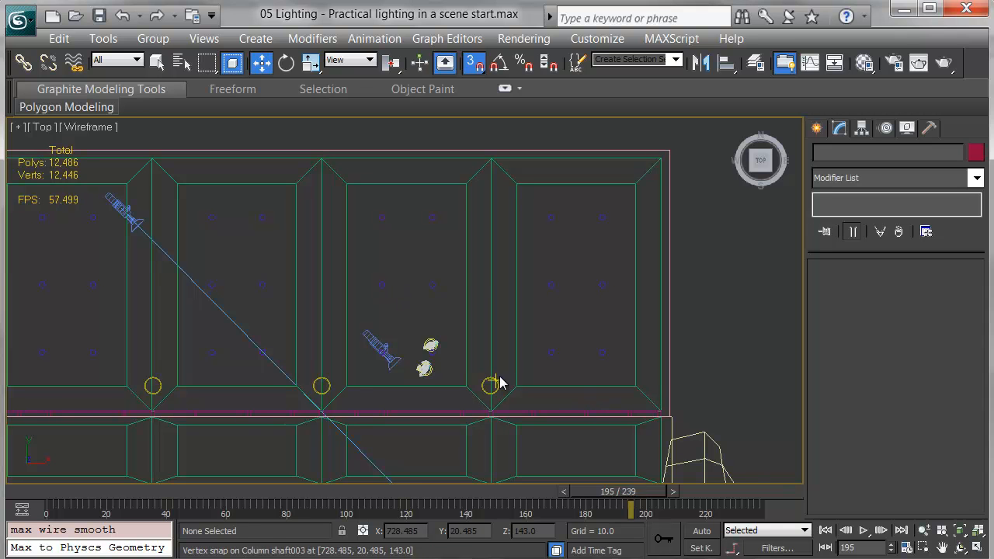
middle_drag(549, 359, 574, 355)
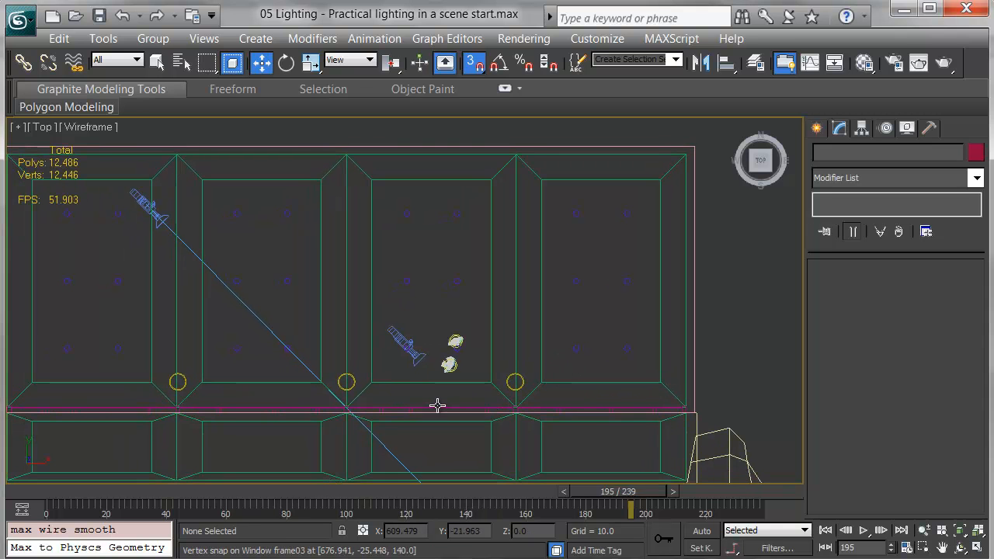
scroll(437, 406, up, 2)
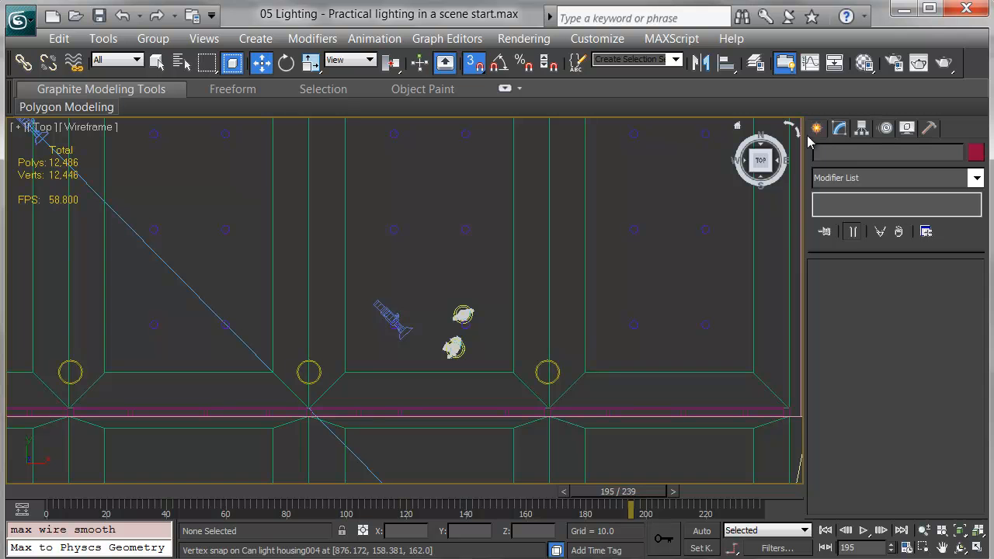
key(f)
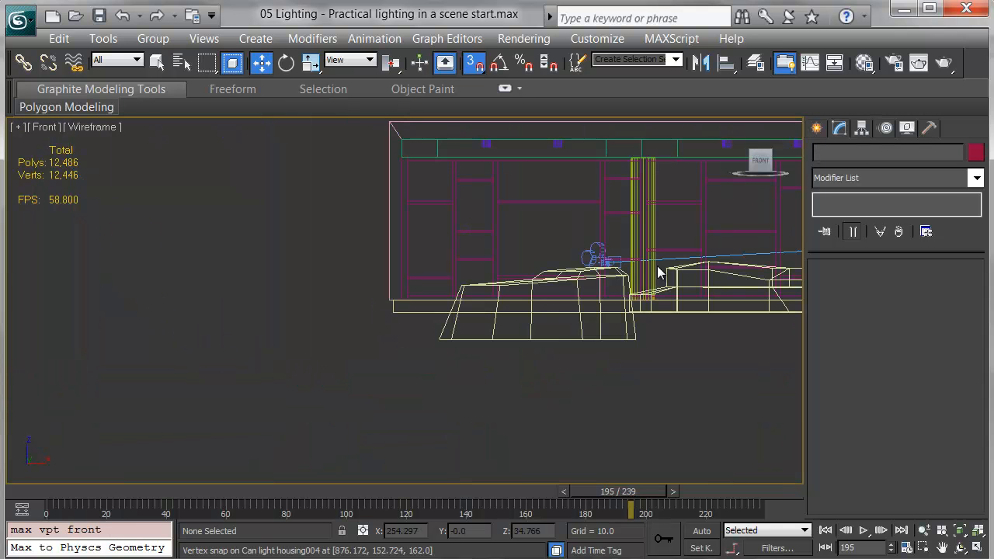
scroll(676, 225, down, 2)
scroll(446, 366, up, 5)
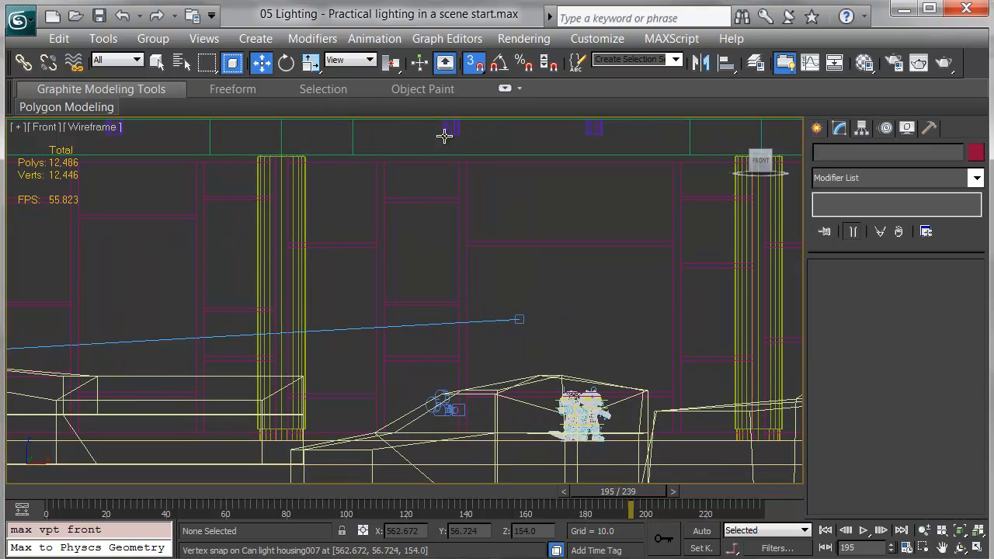
click(445, 136)
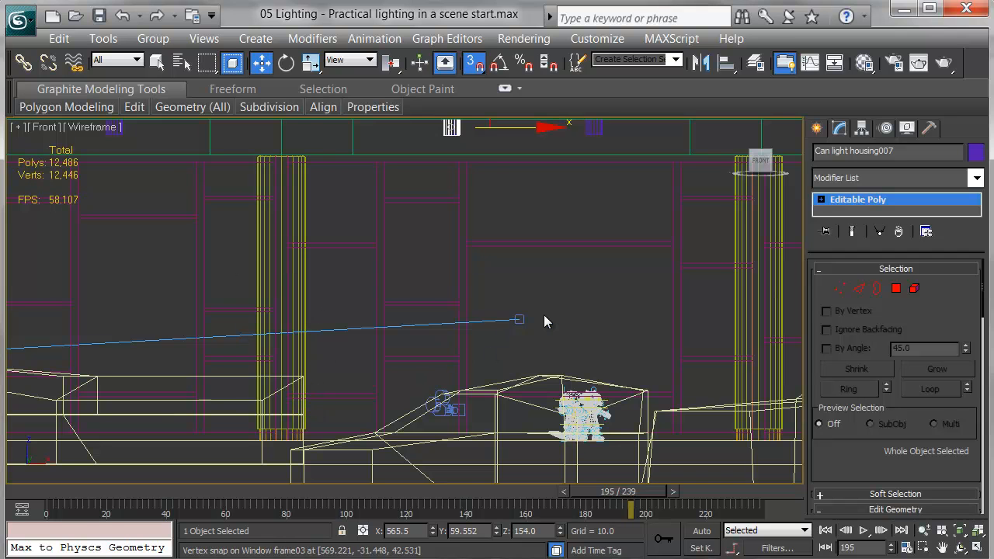
Create a free photometric light at the centre of the can housing nearest the room's lower-right corner in the top view, accepting mr Photographic Exposure Control.
key(t)
key(z)
middle_drag(568, 311, 428, 296)
scroll(436, 292, down, 12)
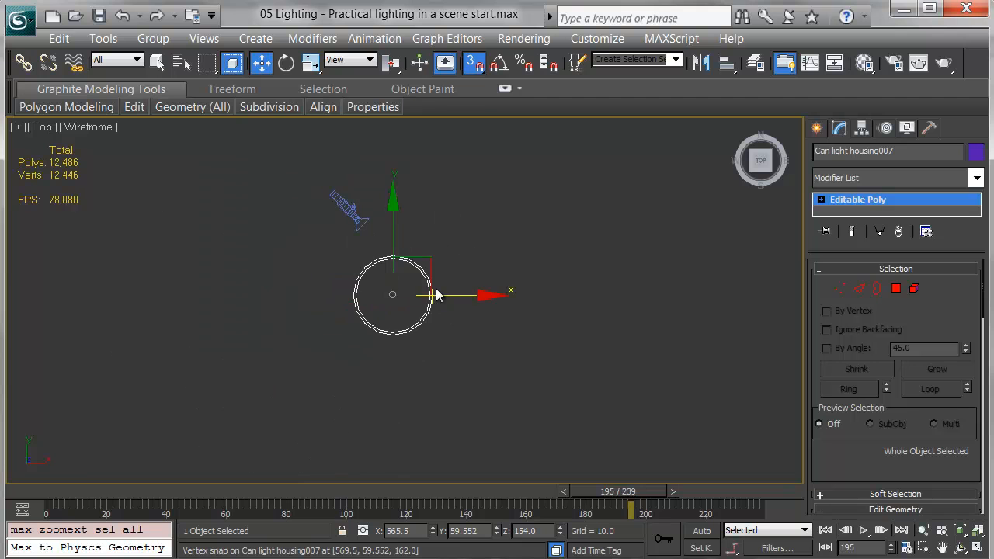
middle_drag(557, 312, 189, 356)
scroll(468, 349, up, 10)
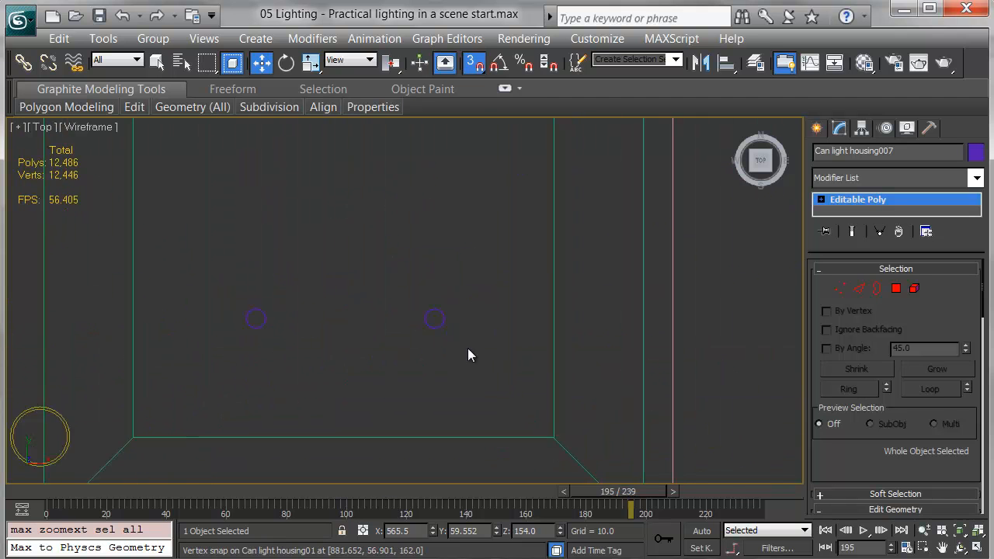
middle_drag(398, 238, 477, 320)
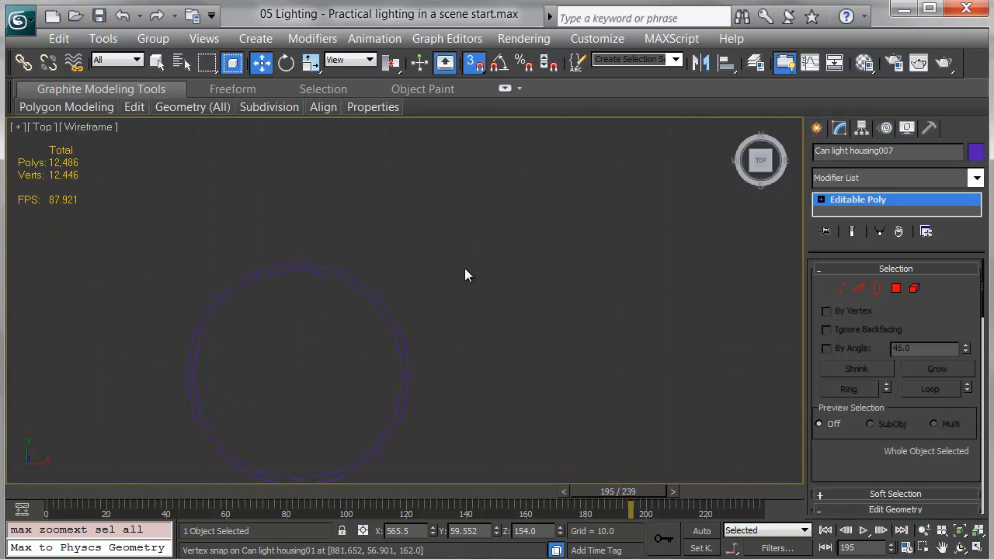
middle_drag(495, 407, 550, 340)
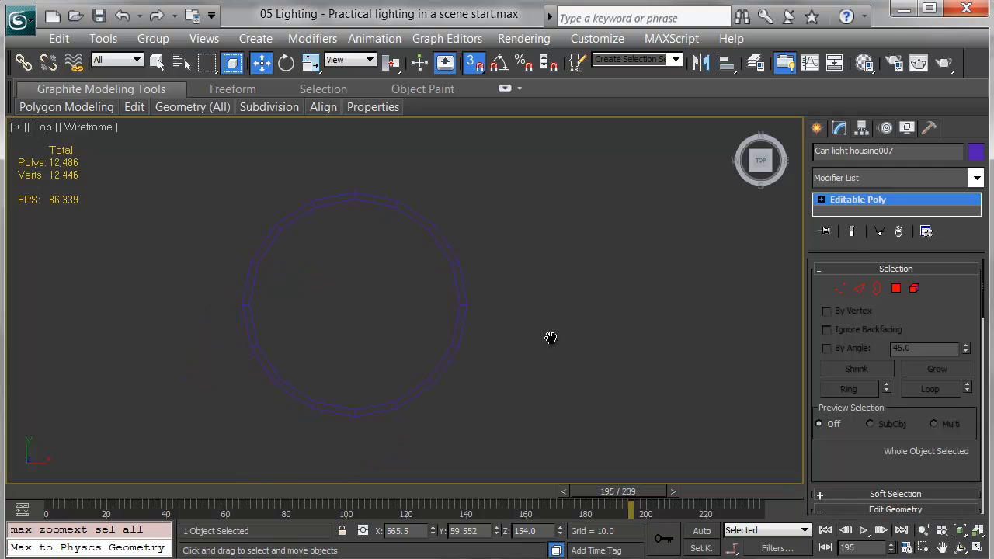
click(819, 129)
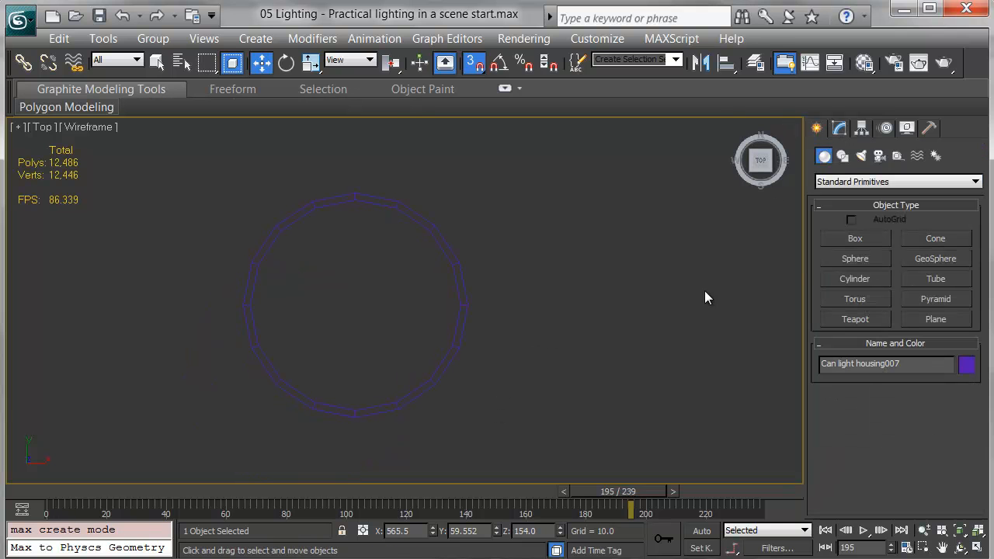
click(864, 156)
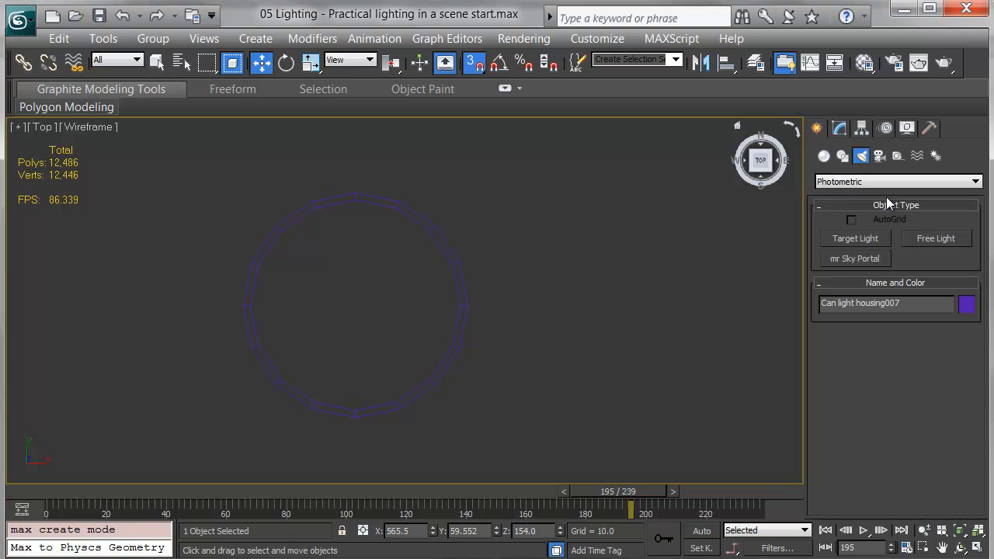
click(934, 237)
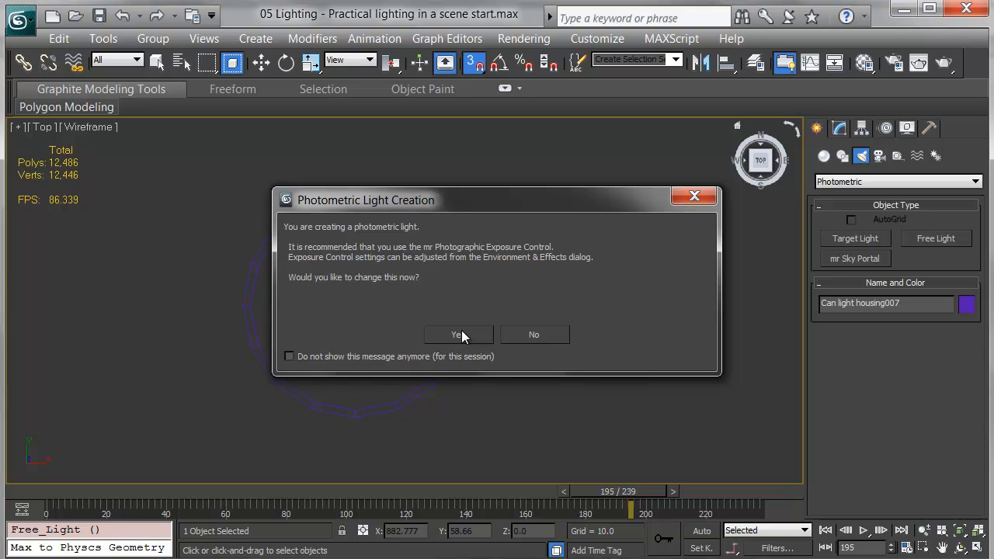
click(461, 335)
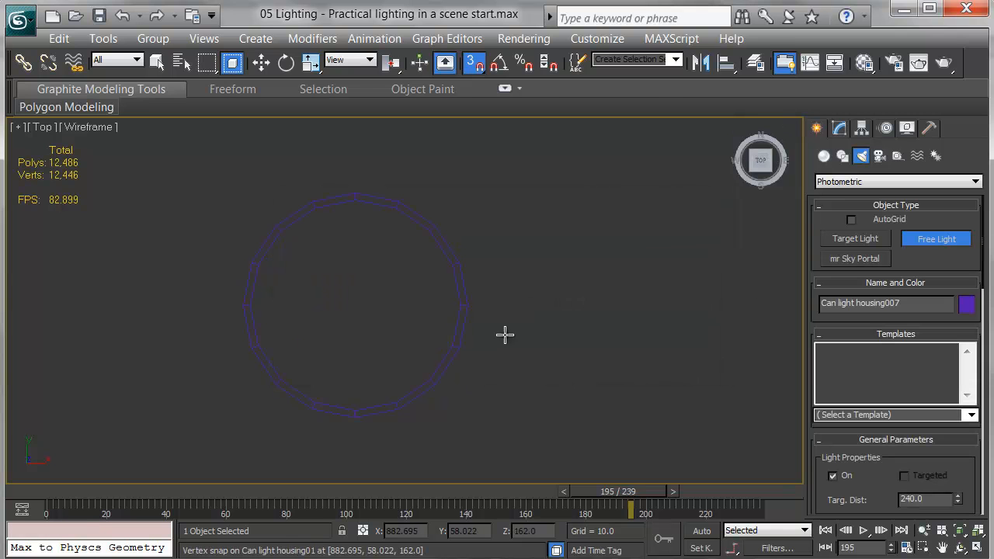
click(356, 305)
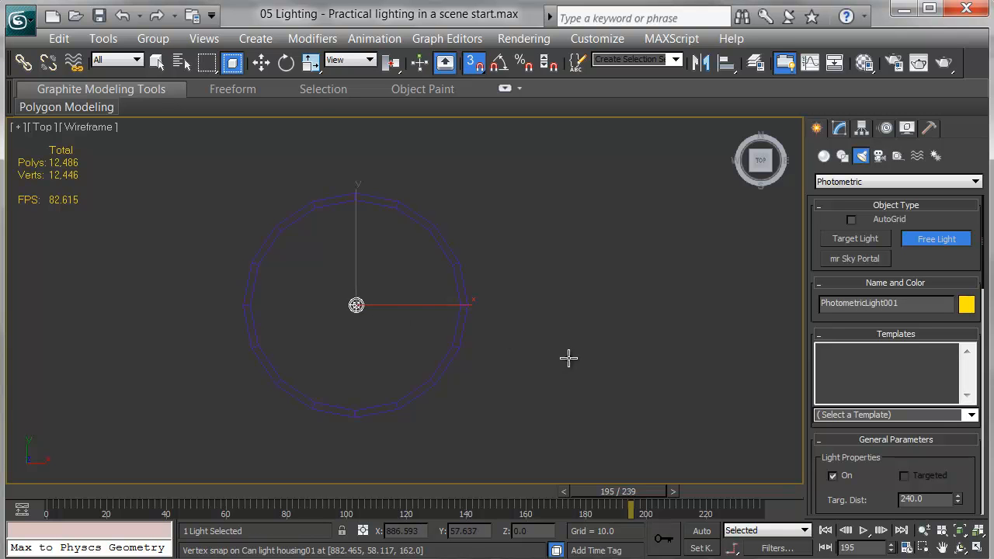
Change the new photometric light's distribution type to Spotlight.
drag(892, 455, 906, 290)
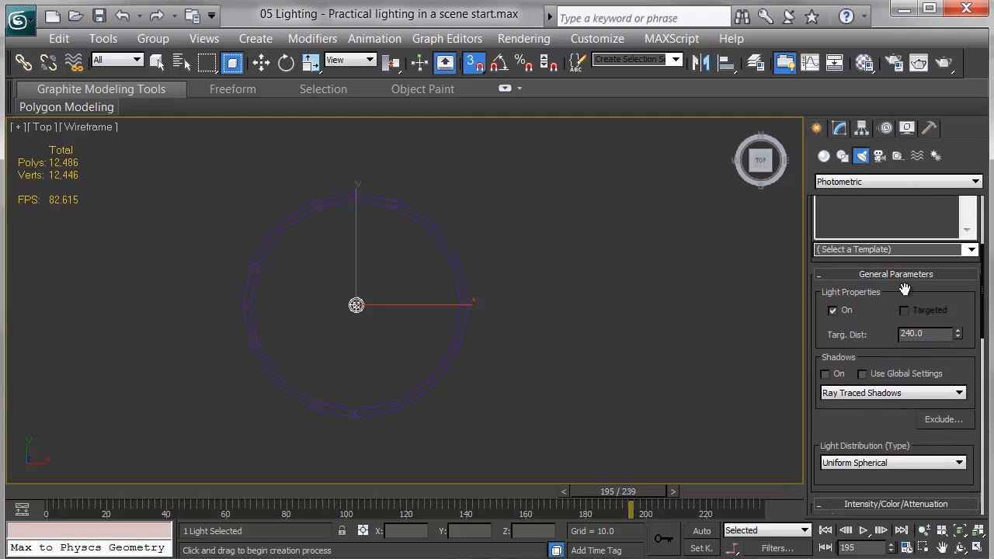
drag(841, 418, 860, 371)
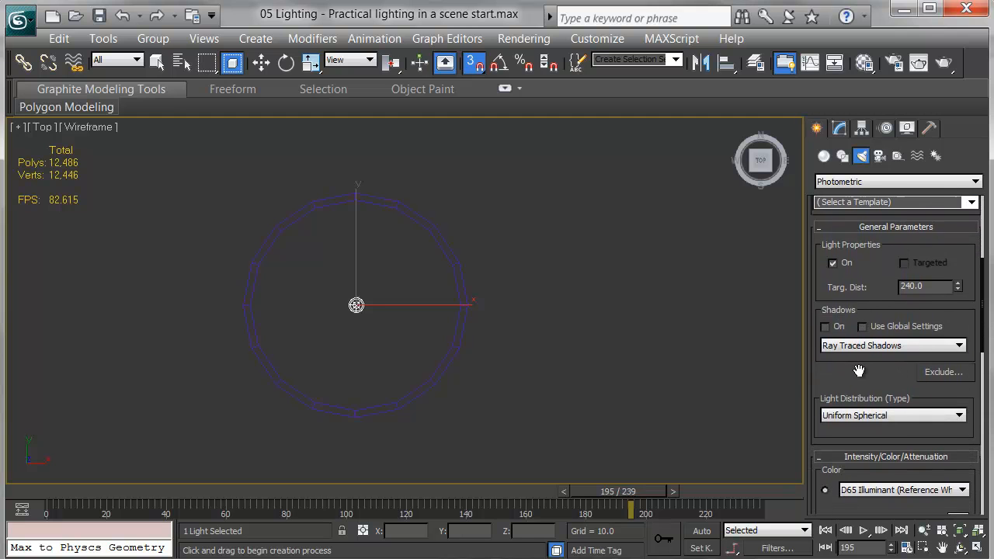
click(890, 415)
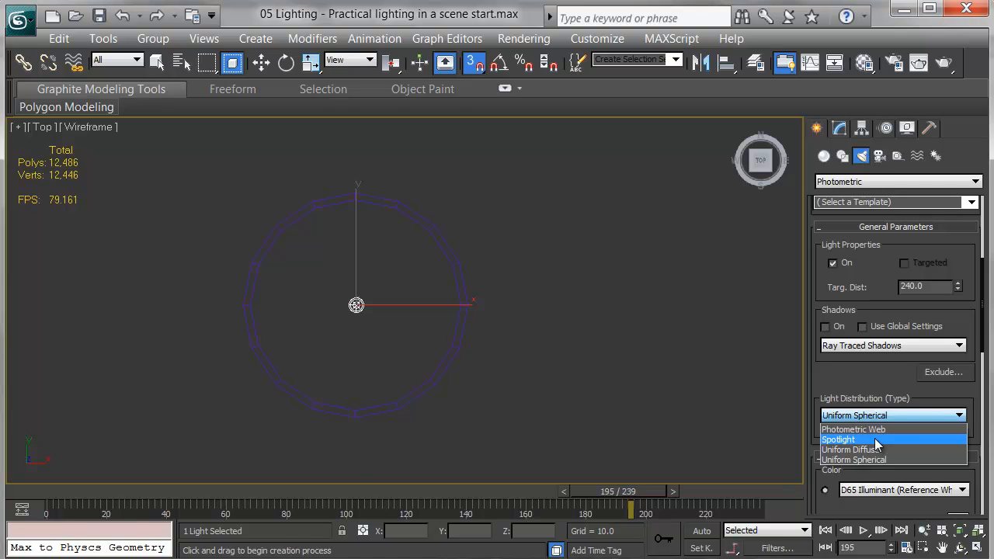
click(877, 441)
Set the spotlight cone's hotspot/beam to 30 and its falloff/field to 75.
middle_drag(607, 392, 641, 322)
scroll(642, 330, down, 10)
middle_drag(665, 353, 515, 343)
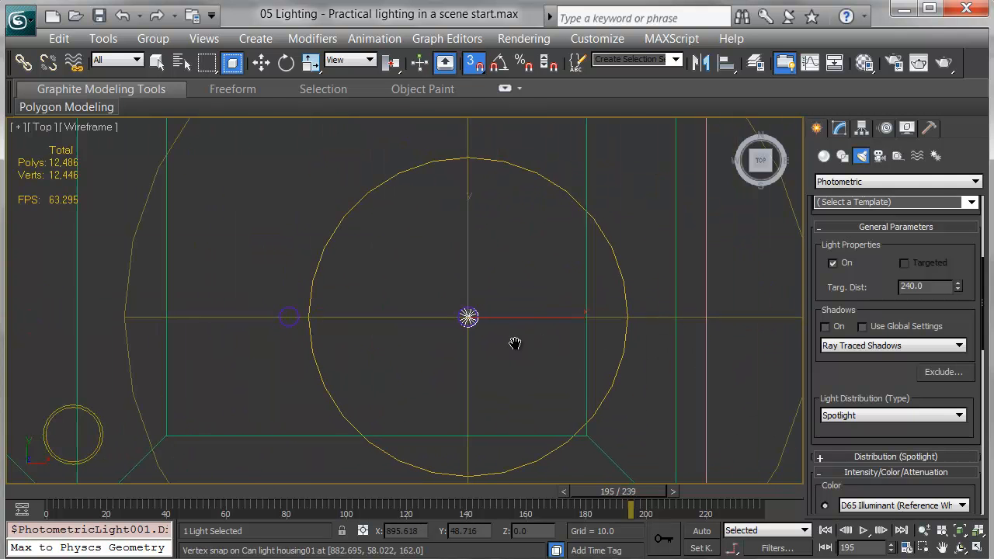
scroll(515, 344, down, 2)
drag(847, 428, 850, 117)
drag(952, 380, 899, 540)
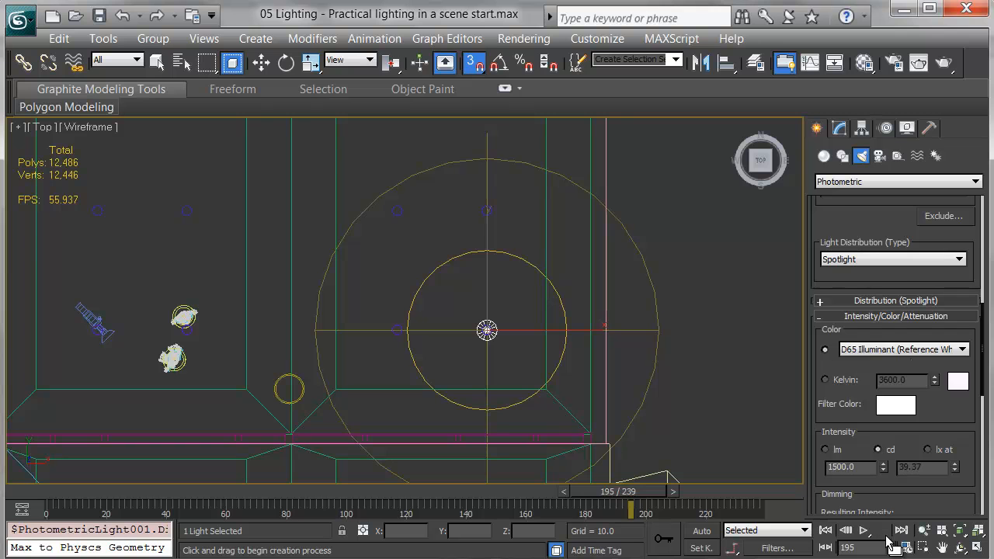
click(897, 301)
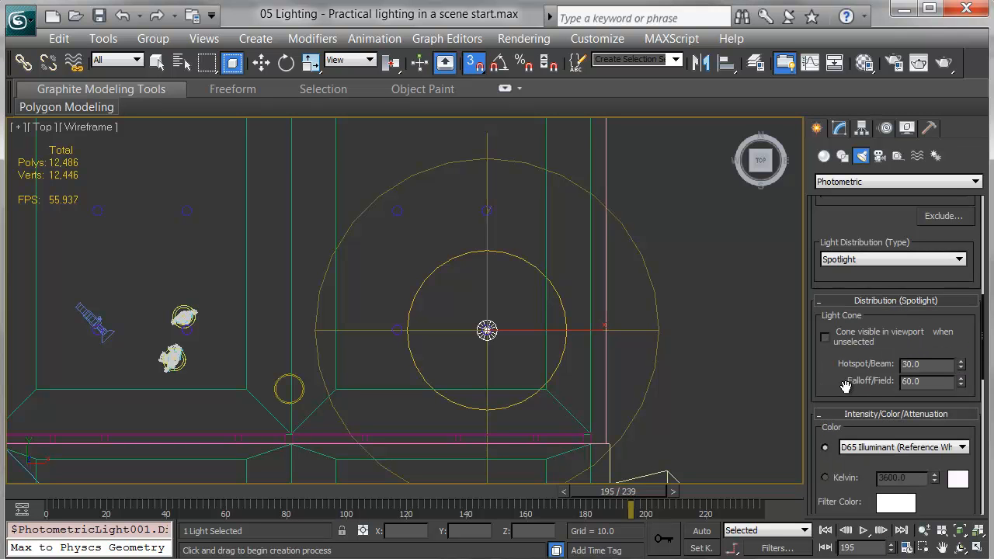
double_click(929, 364)
text(30)
key(Tab)
text(75)
key(Return)
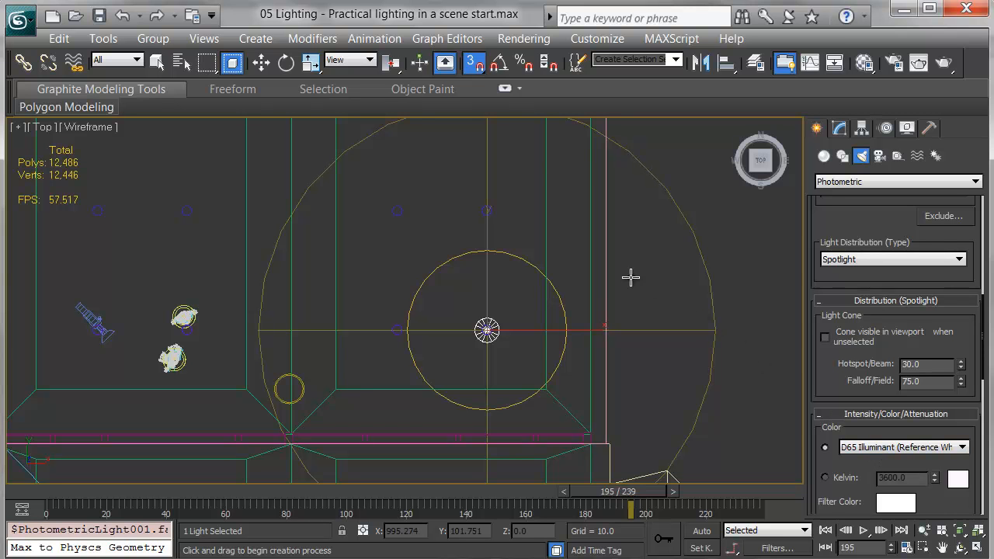
Raise the photometric light vertically in the front view to the top of its can housing, at Z 162.
key(w)
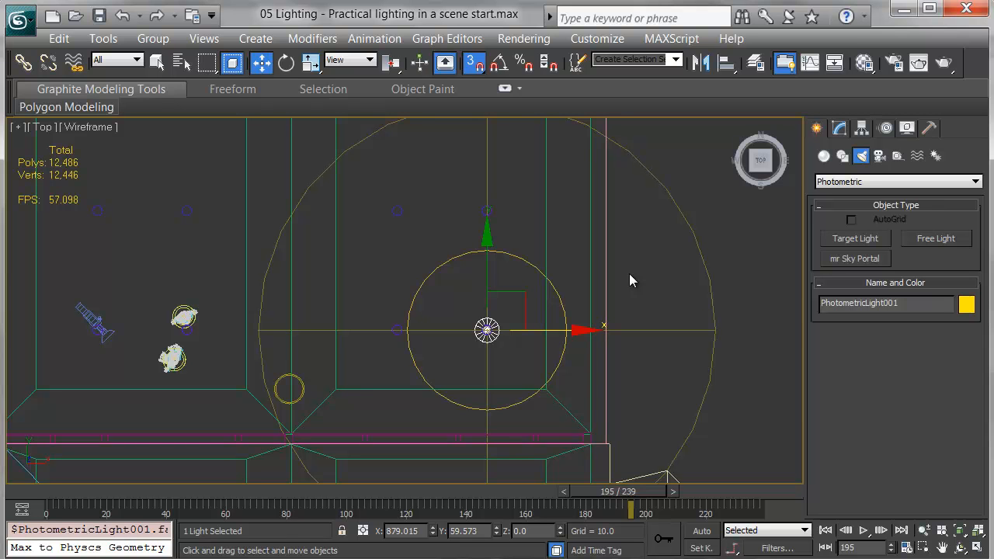
key(f)
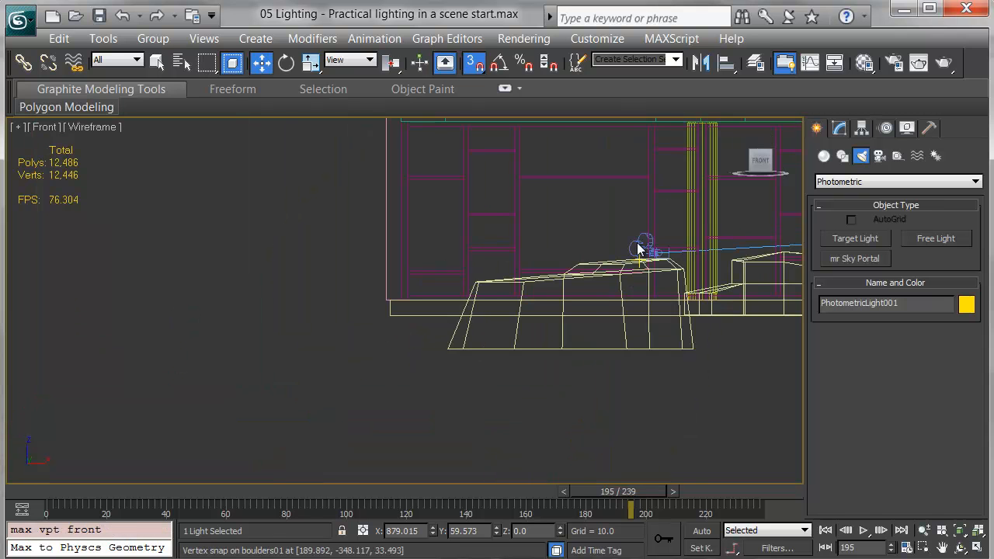
middle_drag(677, 227, 226, 418)
scroll(244, 412, down, 2)
middle_drag(509, 333, 225, 240)
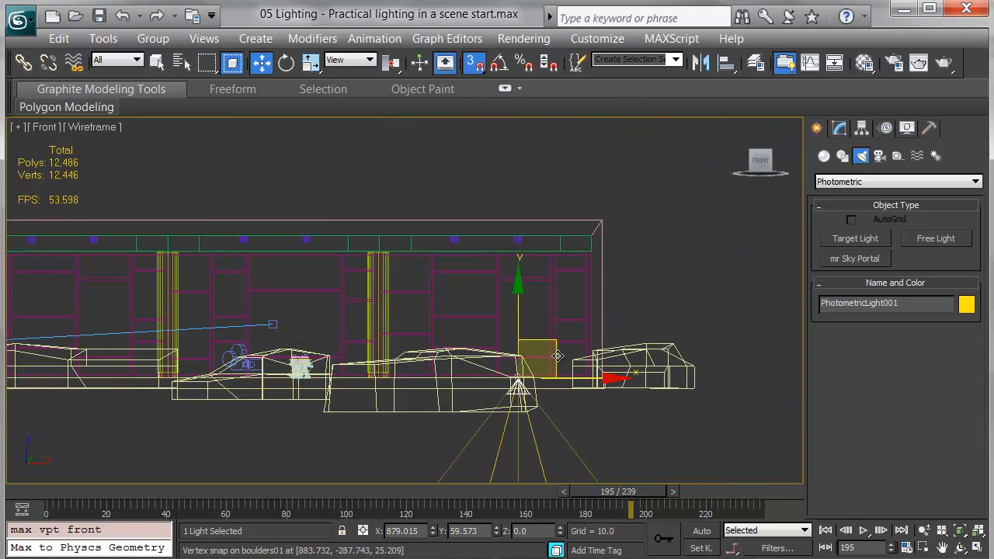
scroll(558, 355, up, 2)
drag(498, 302, 499, 113)
Lower the photometric light to just above the can housing's bottom opening, at about Z 155.
middle_drag(535, 200, 522, 334)
scroll(525, 328, up, 3)
scroll(523, 326, up, 6)
middle_drag(429, 326, 613, 303)
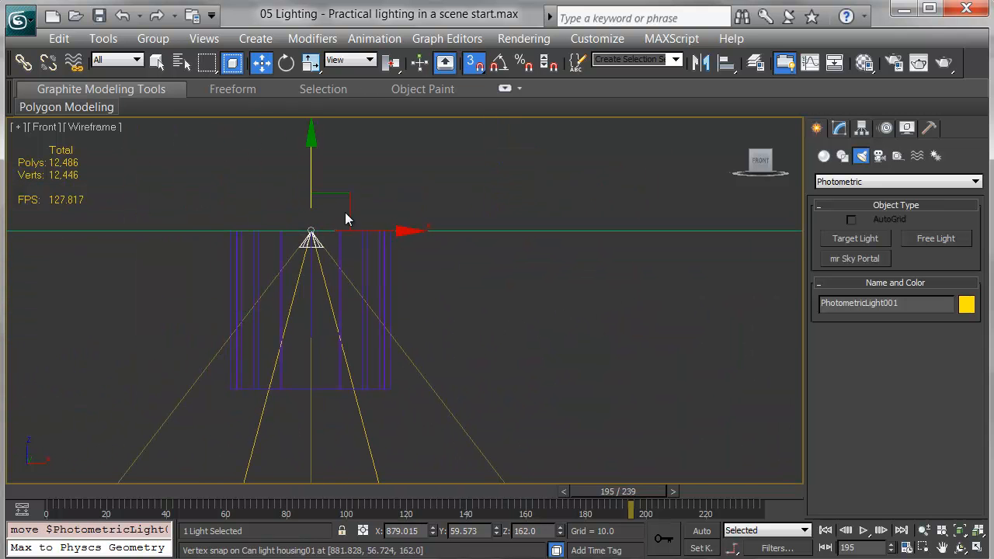
drag(314, 138, 296, 369)
middle_drag(499, 345, 613, 237)
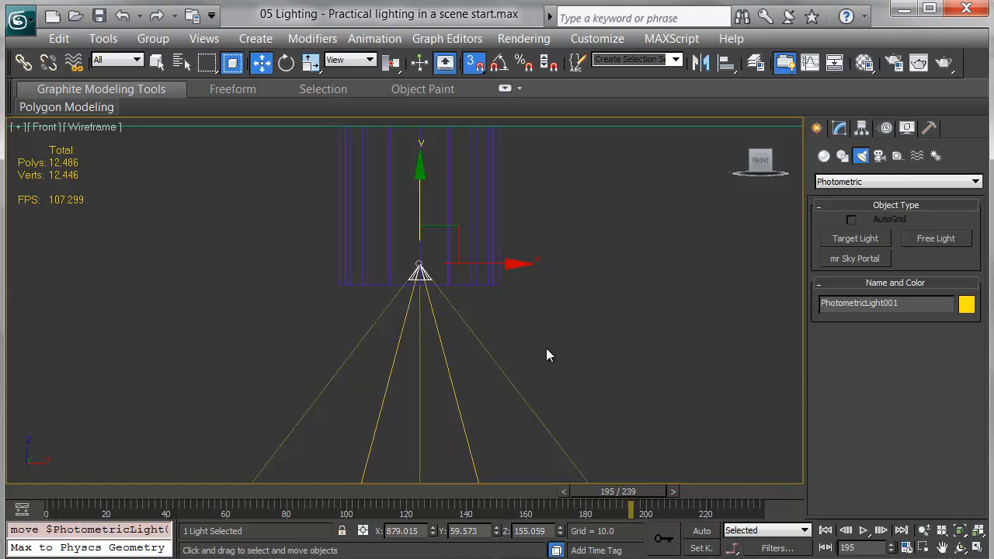
scroll(546, 353, down, 6)
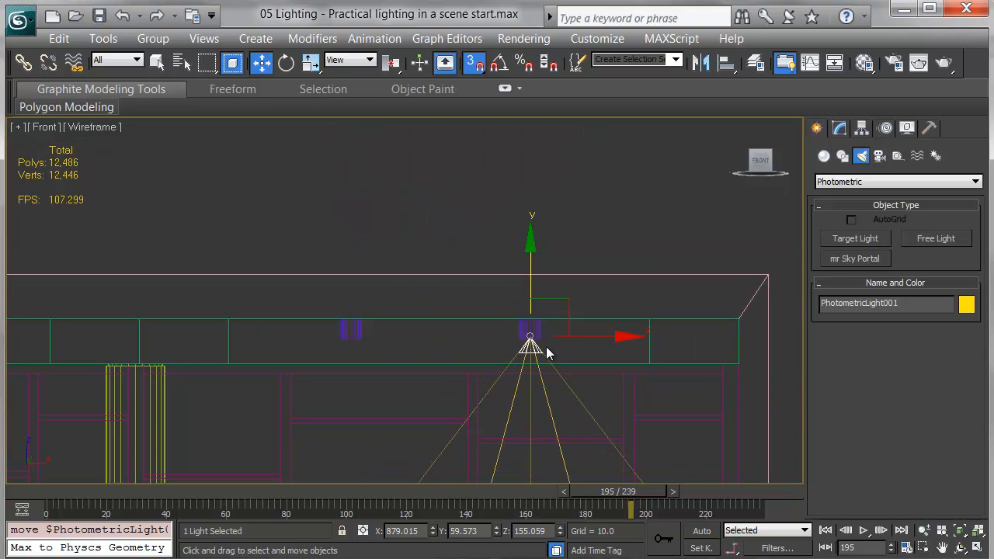
middle_drag(398, 404, 470, 278)
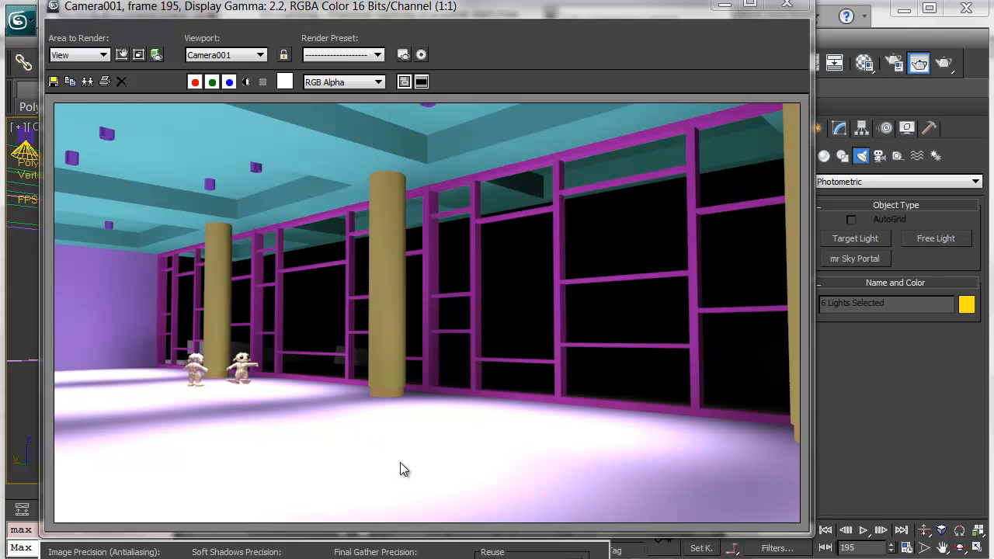
Set the intensity of the six selected free lights to 1000 cd.
click(837, 129)
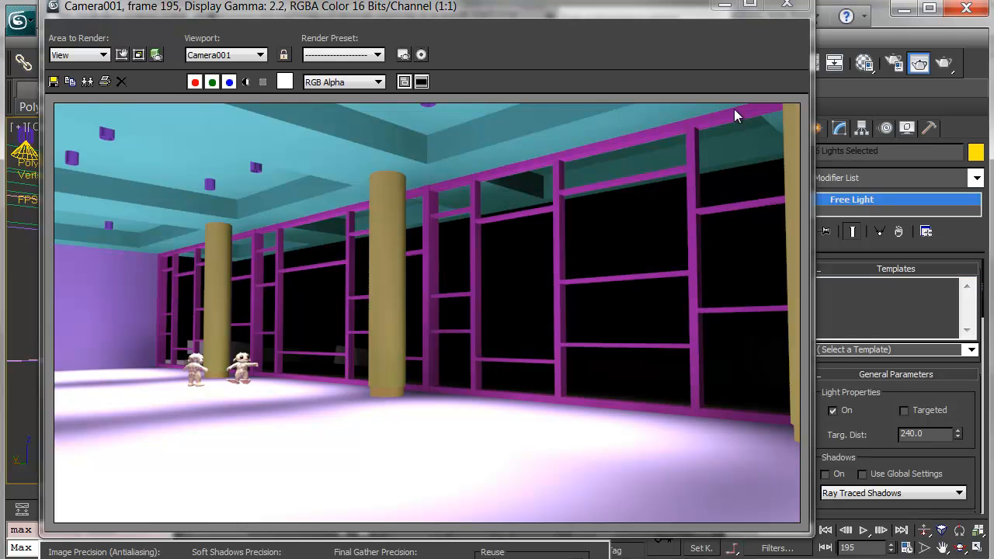
drag(706, 19, 647, 31)
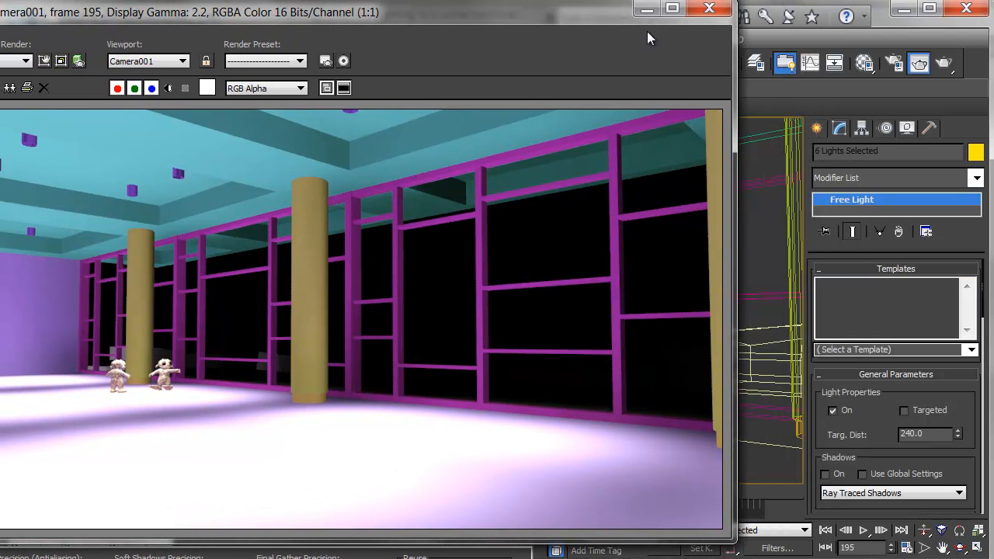
drag(888, 404, 904, 105)
drag(836, 387, 839, 248)
double_click(844, 431)
text(100)
key(Return)
text(1000)
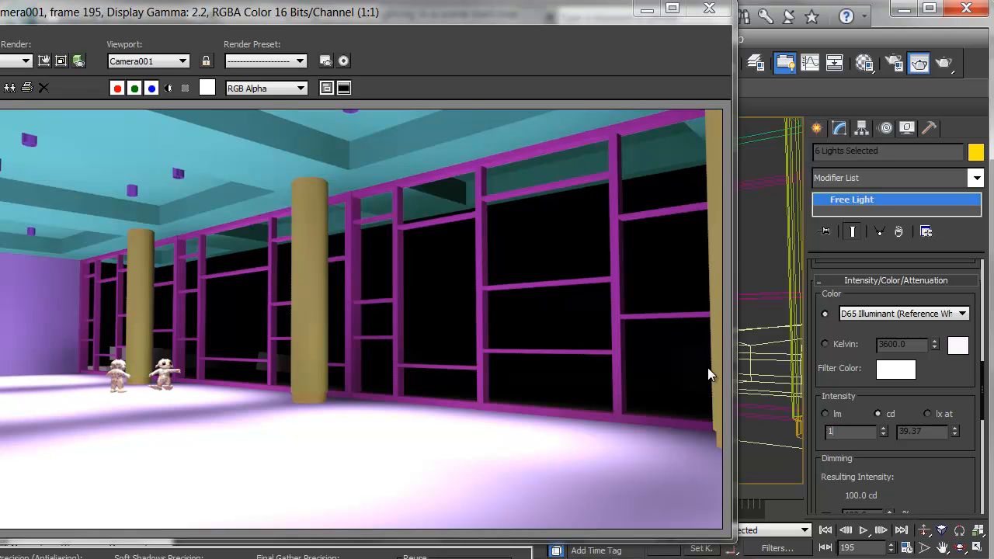
key(Return)
Switch the mr Photographic Exposure Control to Photographic Exposure and set its aperture to f/2.4.
right_click(789, 284)
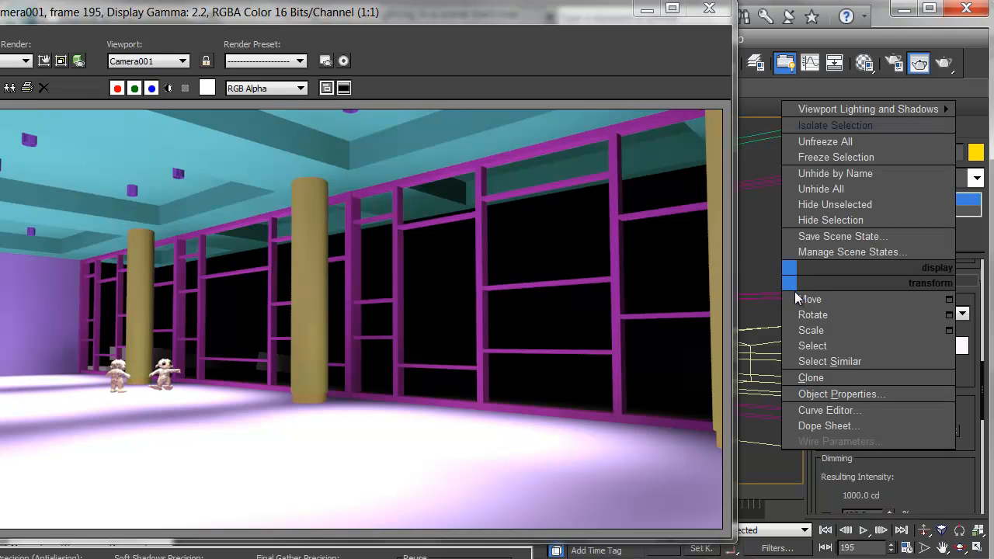
click(804, 299)
key(8)
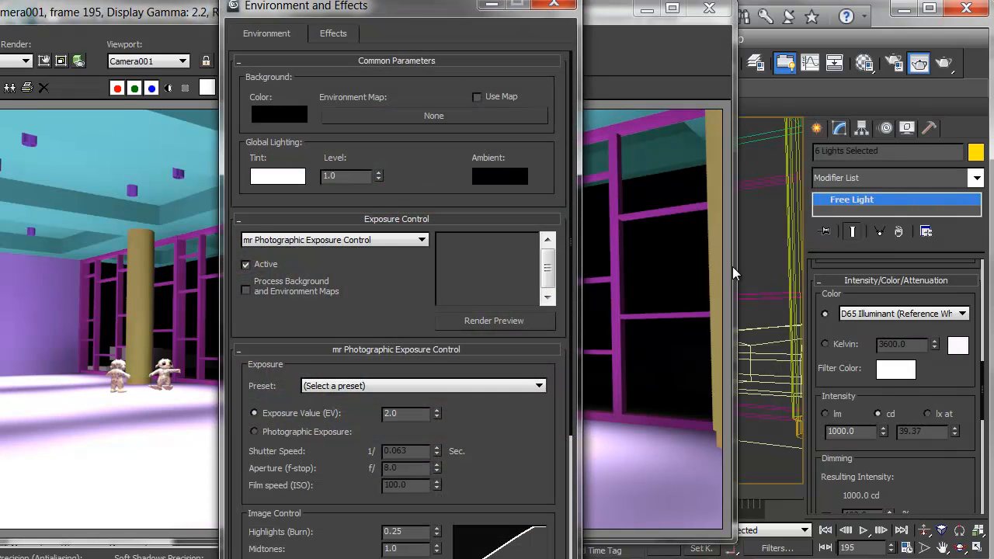
click(415, 61)
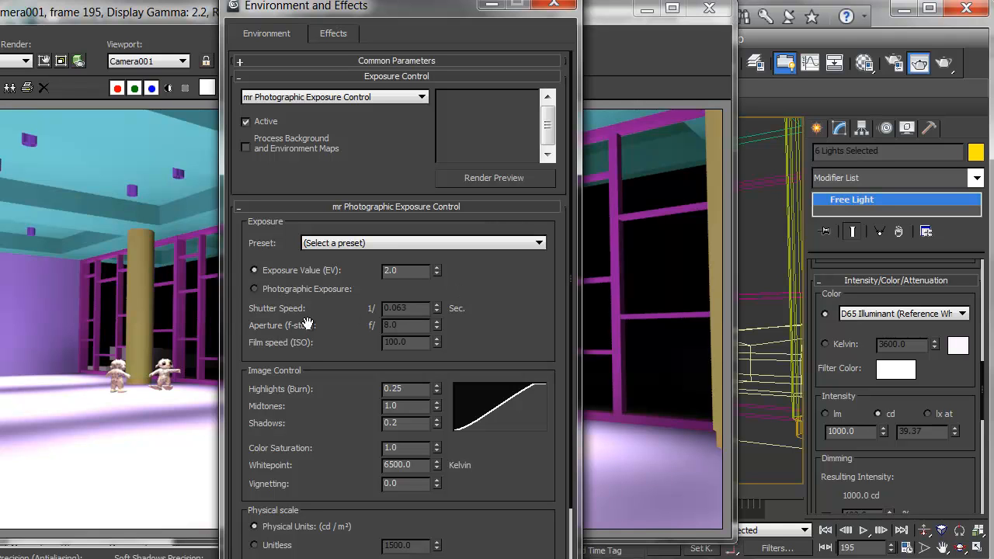
click(285, 288)
double_click(417, 326)
text(2.4)
key(Tab)
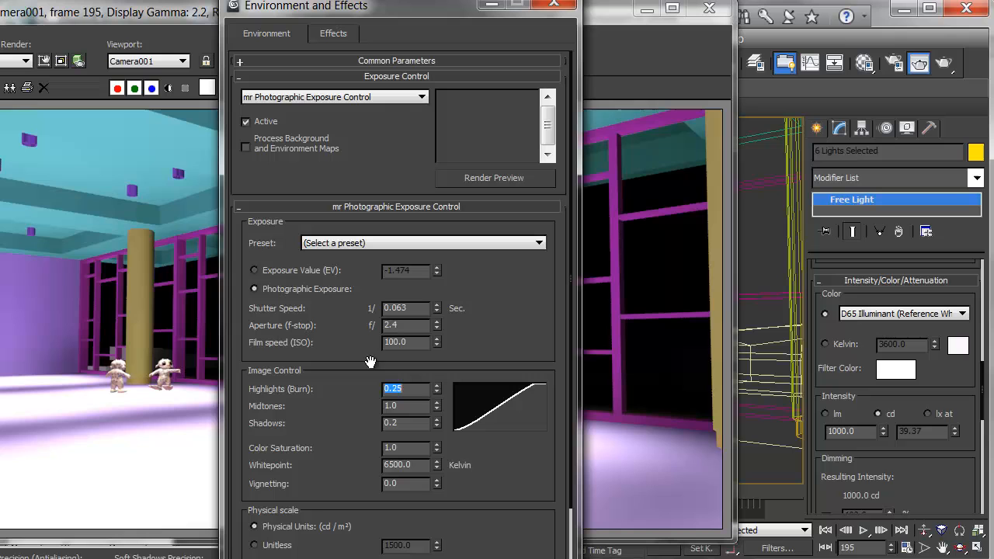
Set the exposure's film speed to ISO 200 and shutter speed to 1/24 second, and render the Camera001 view.
double_click(412, 343)
text(200)
key(Return)
double_click(405, 308)
text(24)
key(Tab)
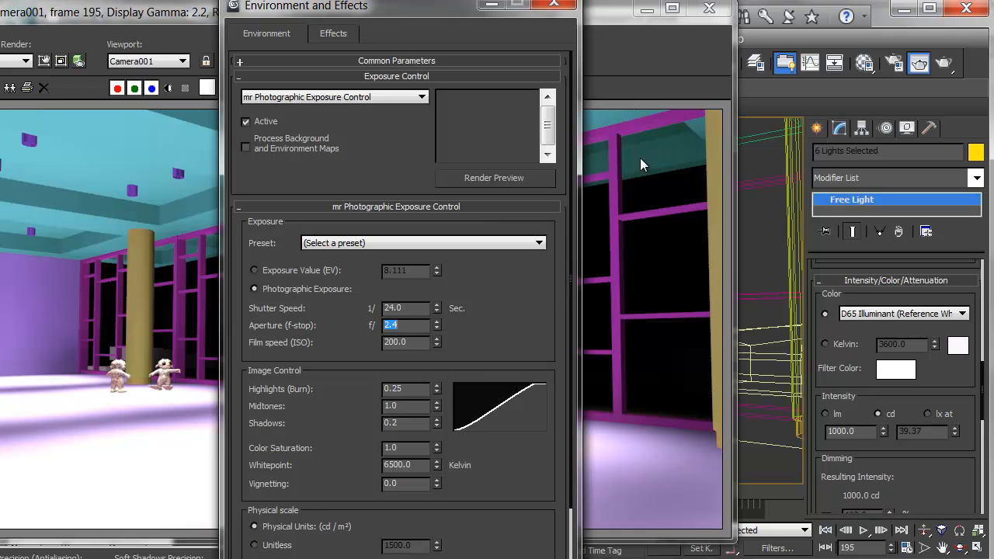
click(941, 64)
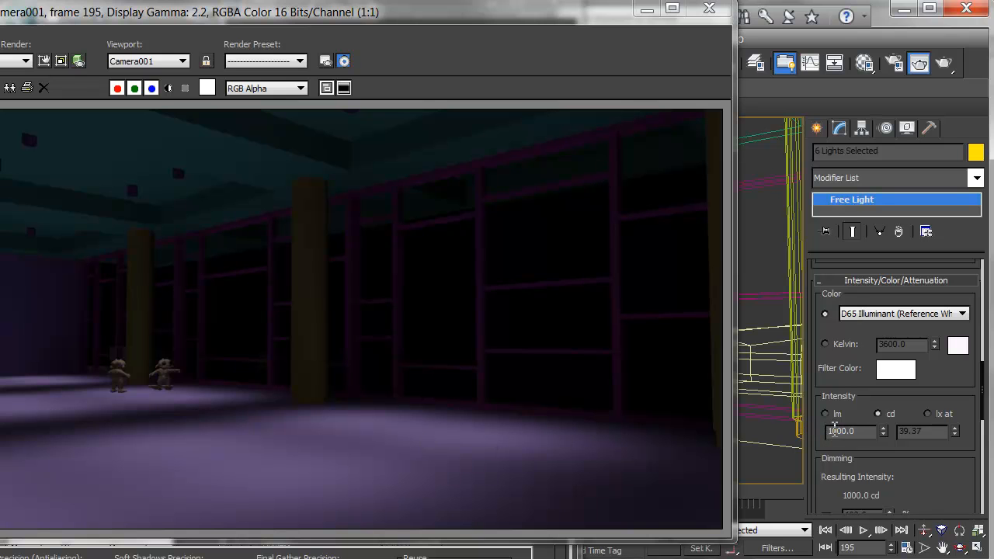
Set the intensity of the six selected free lights to 1500 cd and render the camera view again.
key(Delete)
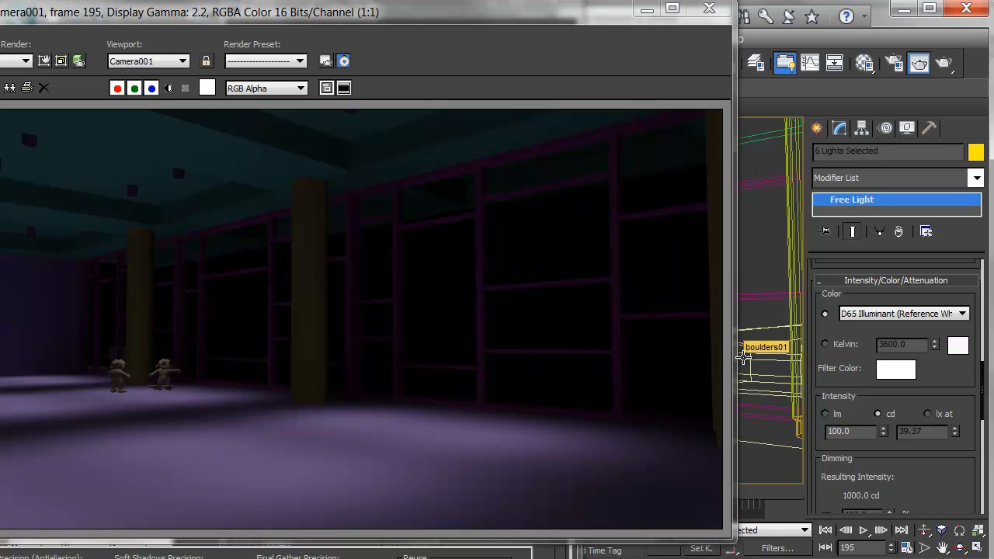
text(5)
key(Return)
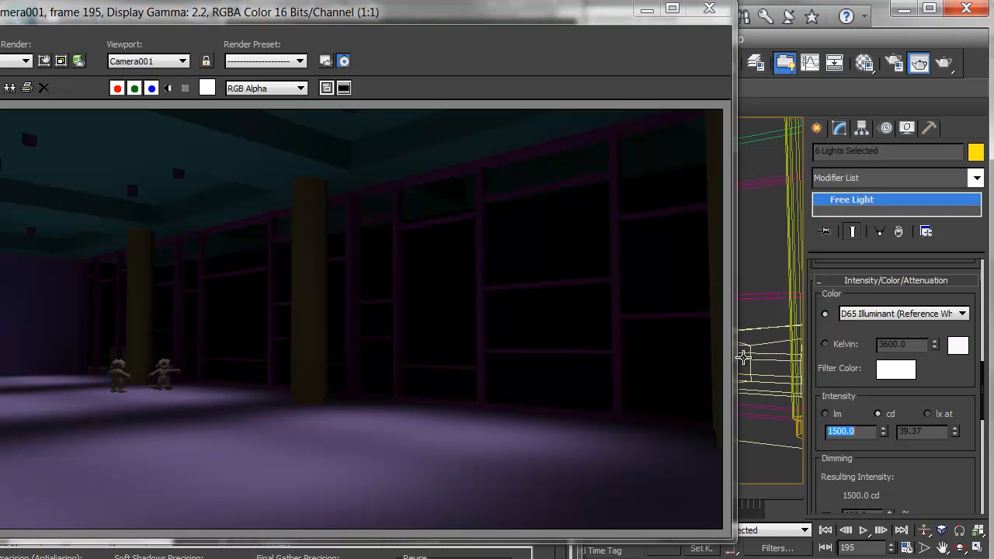
key(shift+q)
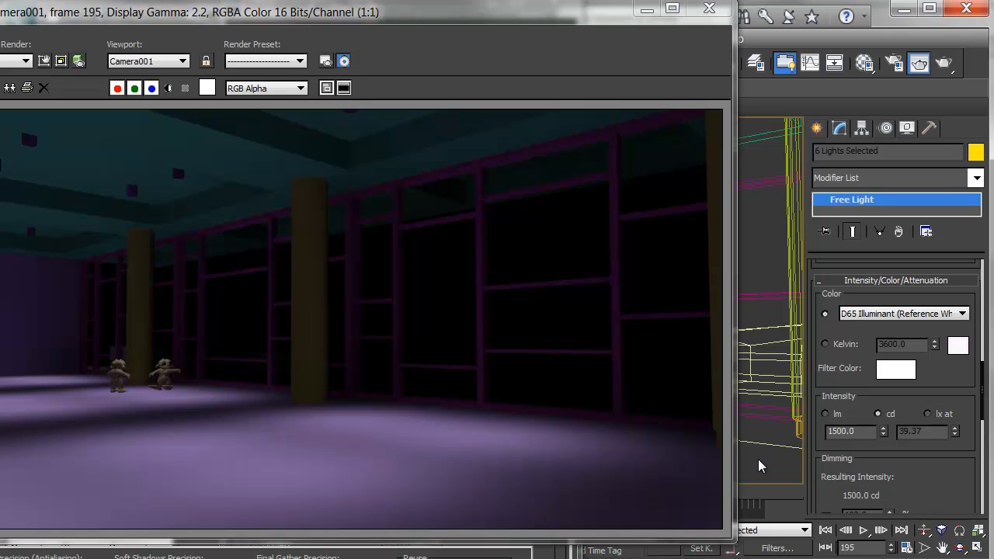
Review the shadow settings in the selected lights' general parameters and re-render the Camera001 view.
right_click(773, 314)
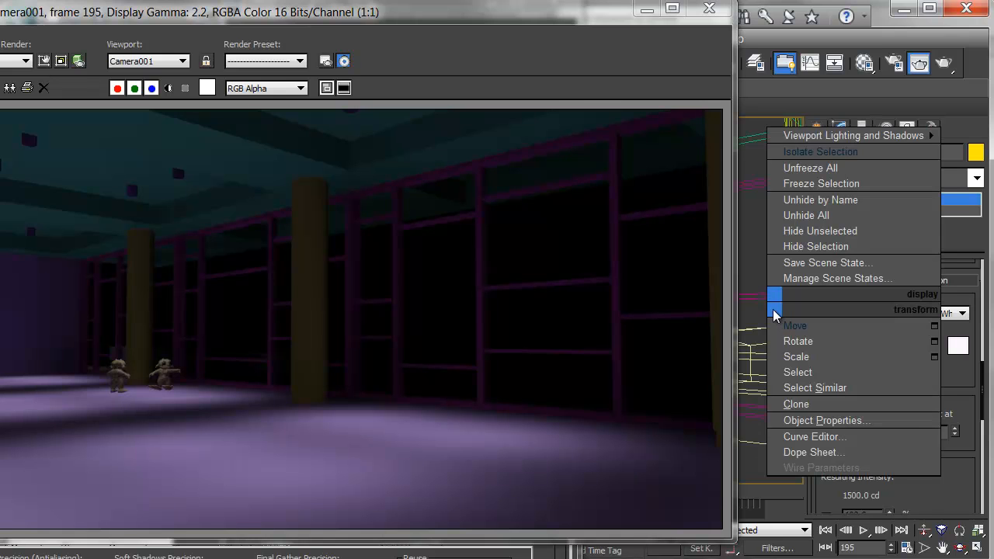
click(975, 481)
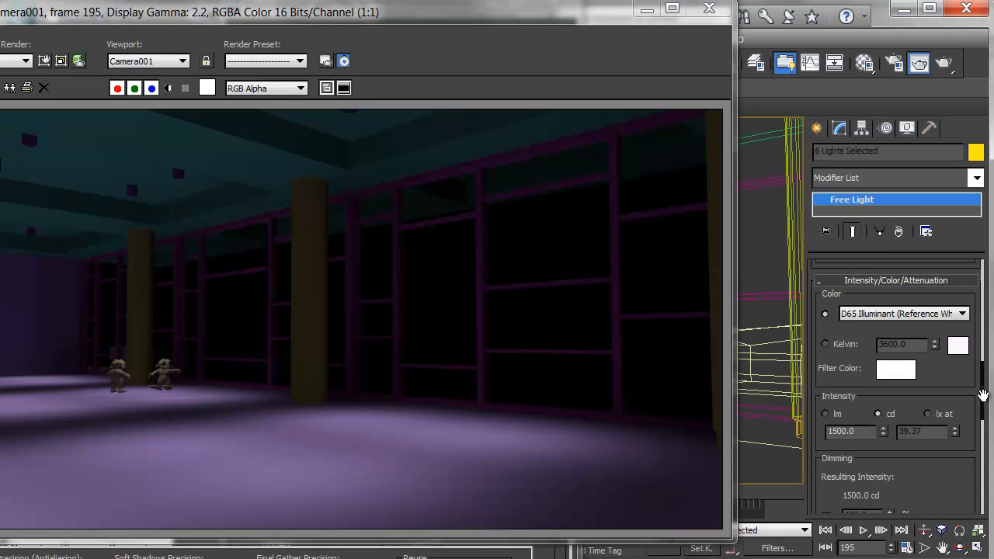
drag(973, 375, 960, 445)
scroll(961, 444, up, 5)
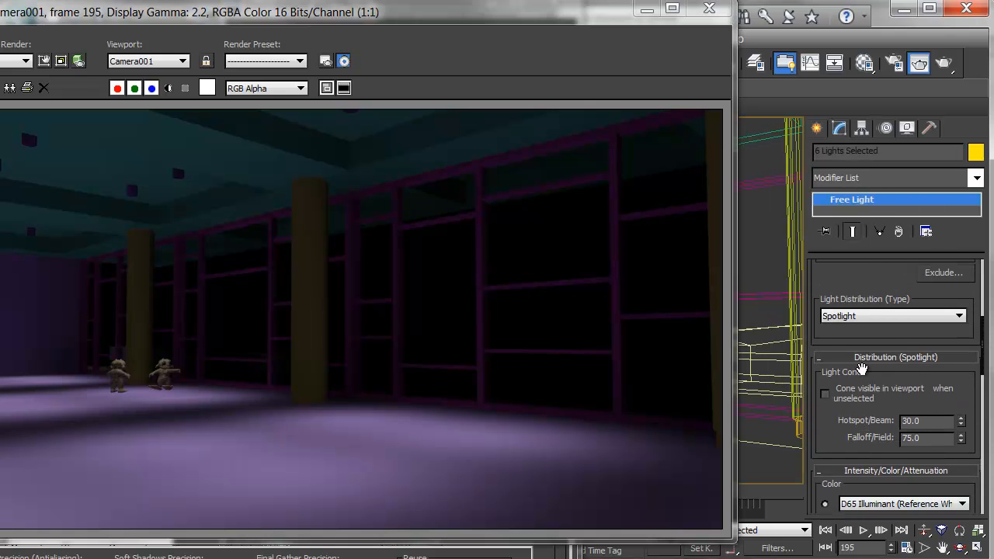
drag(869, 274, 862, 425)
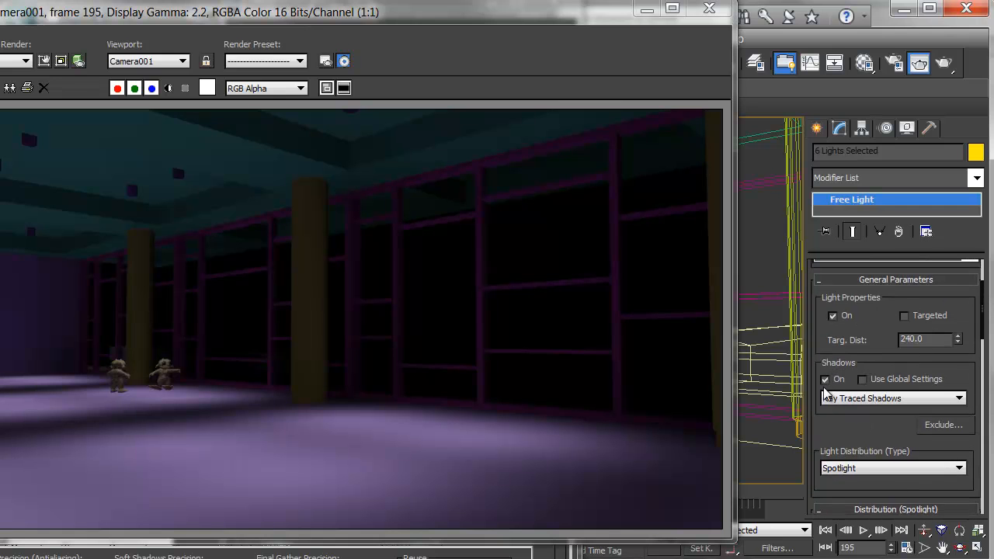
key(shift+q)
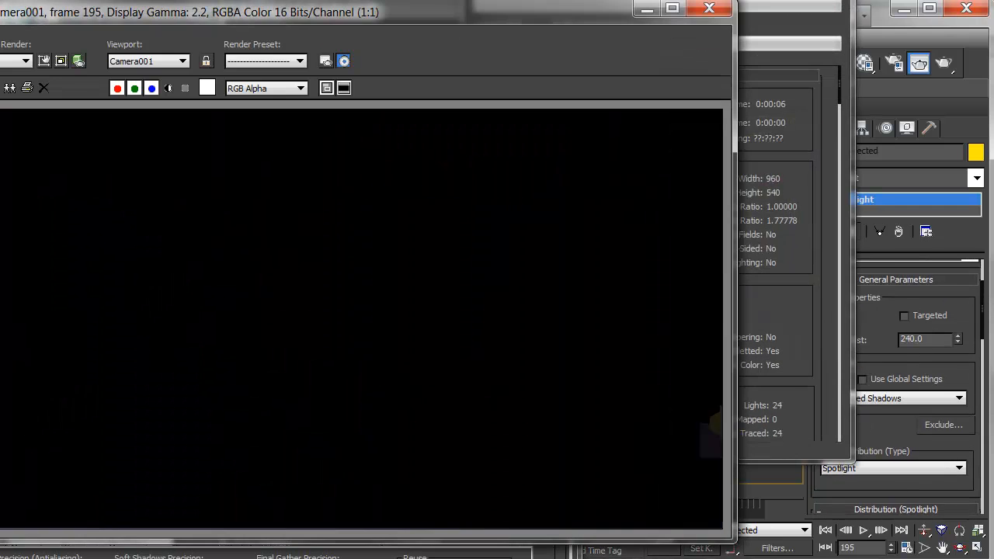